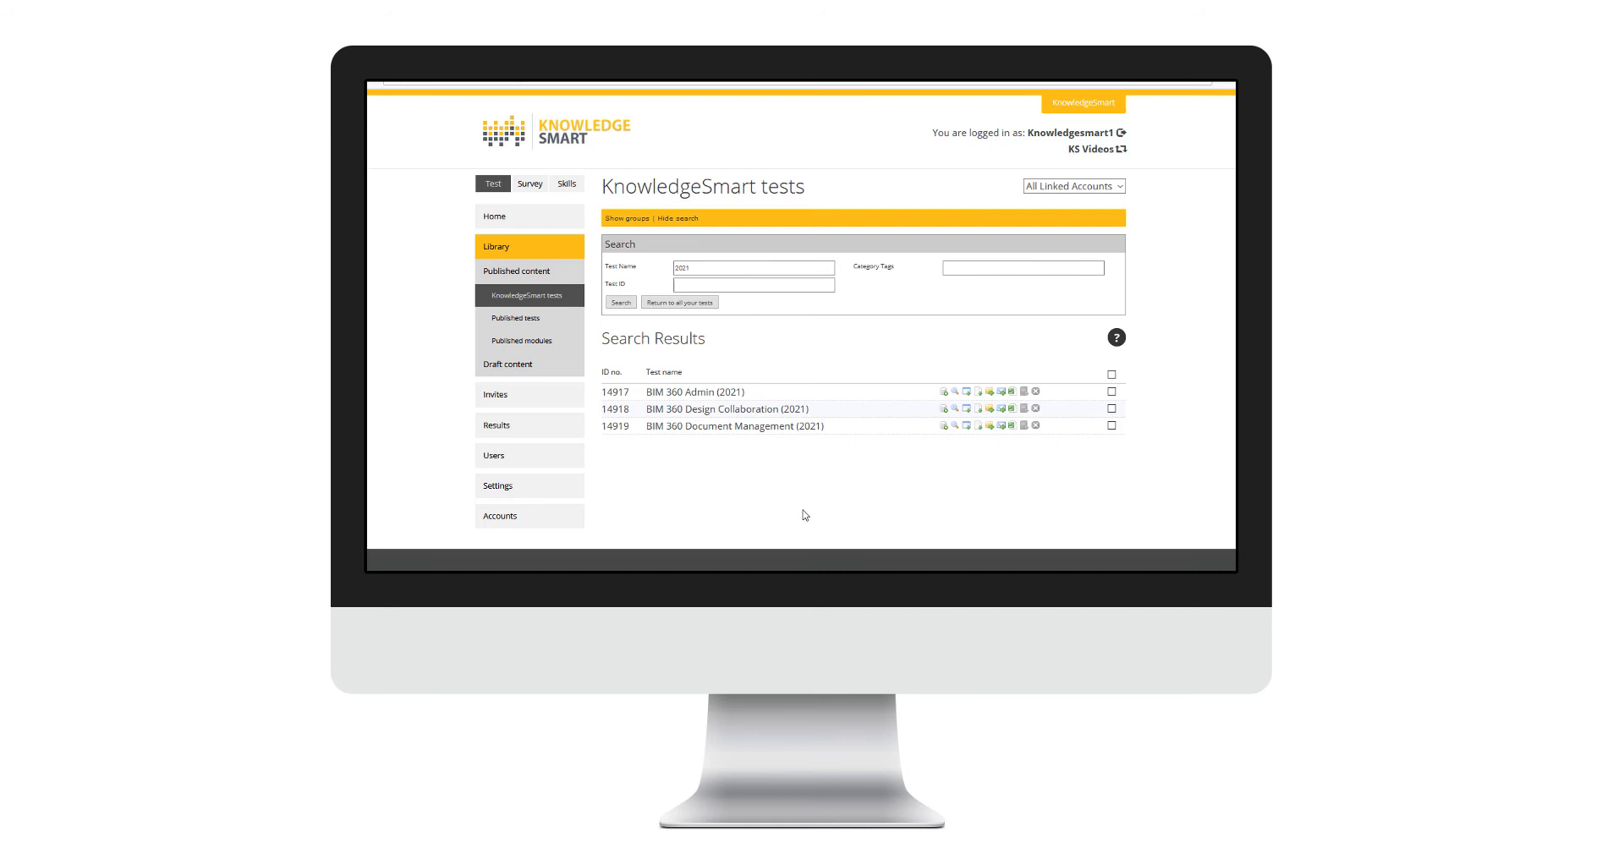
Import BIM 360 Design Collaboration (2021) into the account as a draft test copy.
click(943, 411)
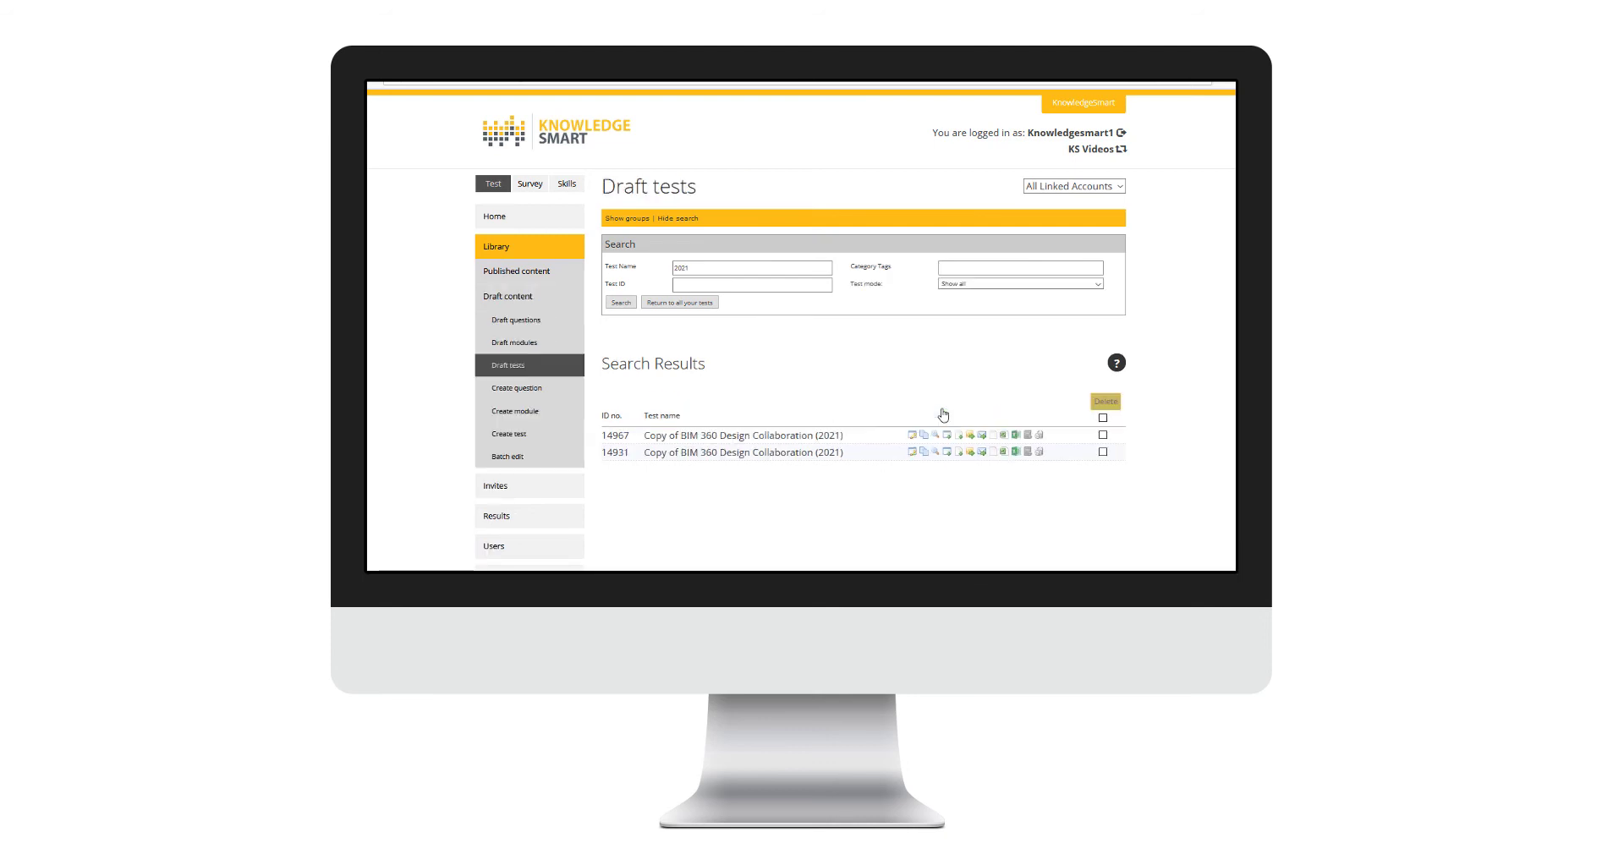